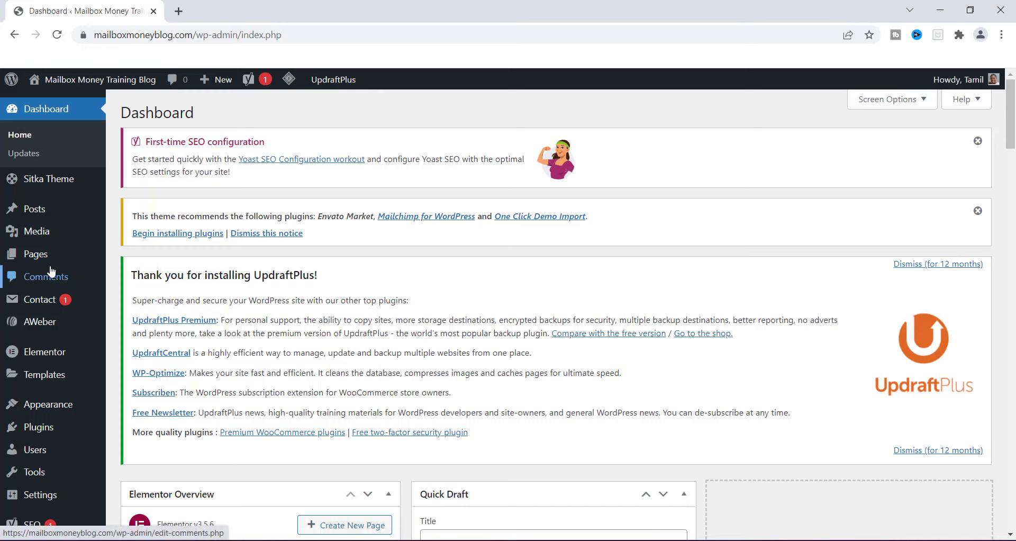
# Step: Search the plugin directory for "pretty links", and install and activate the Pretty Links plugin
pyautogui.moveTo(47, 428)
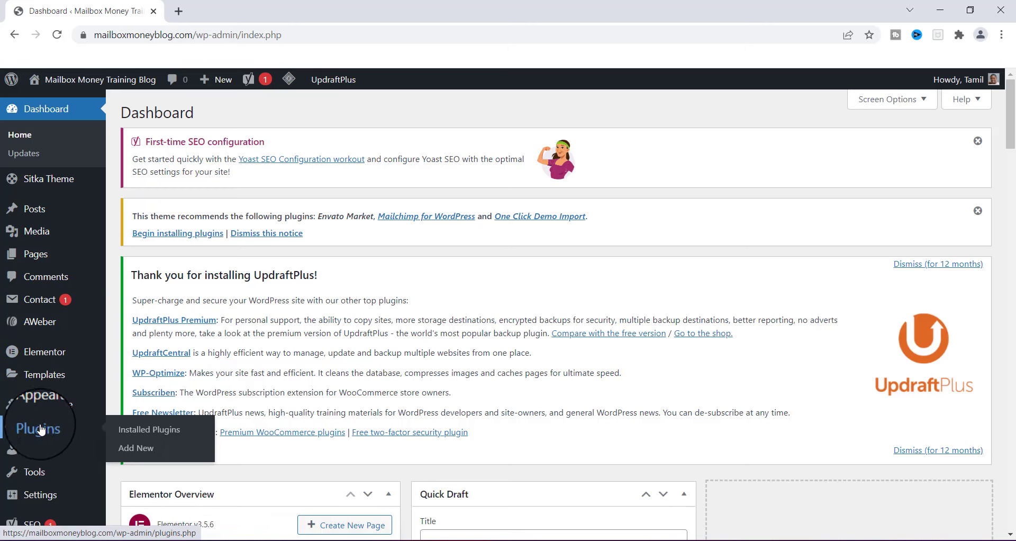
pyautogui.click(130, 453)
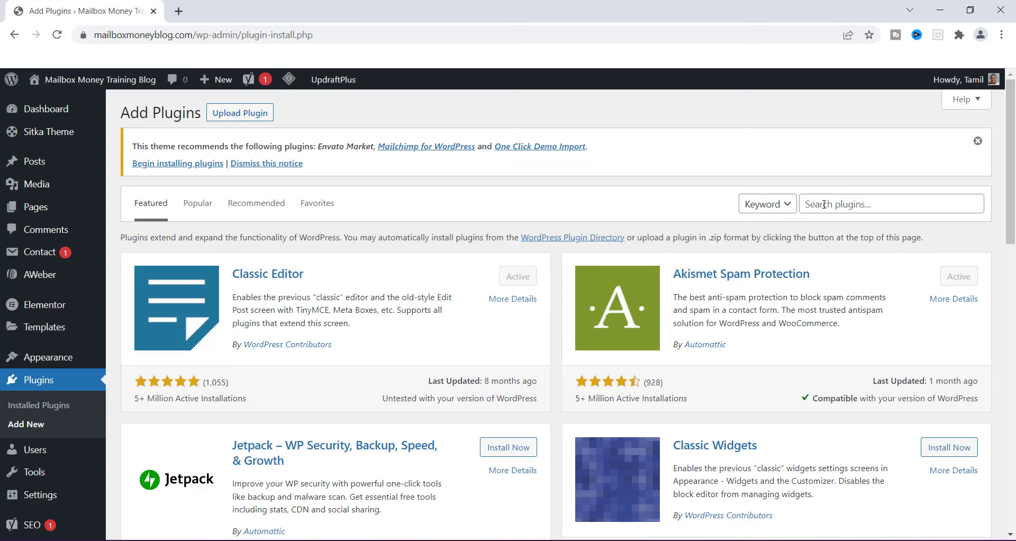
pyautogui.click(823, 204)
pyautogui.write('pre')
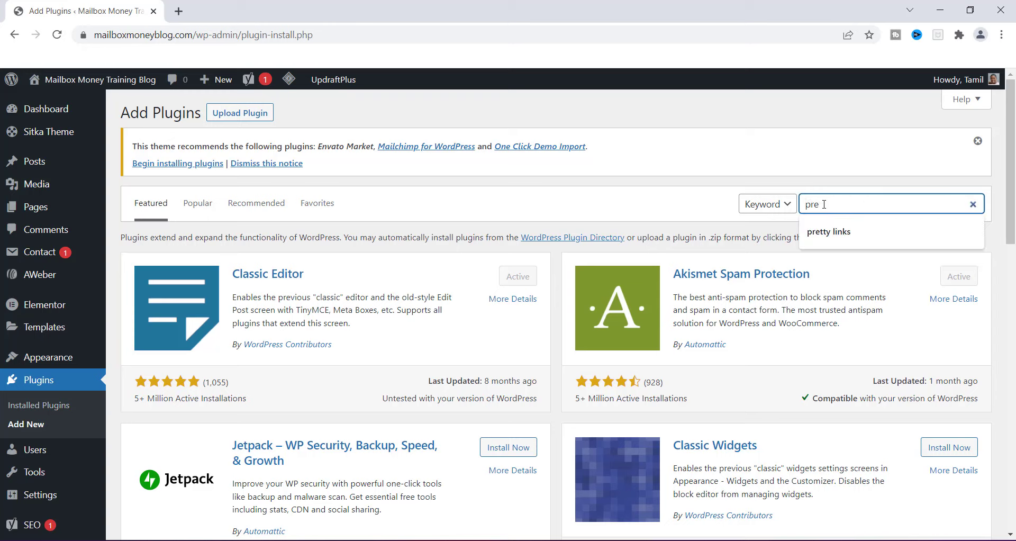
pyautogui.write('tty links')
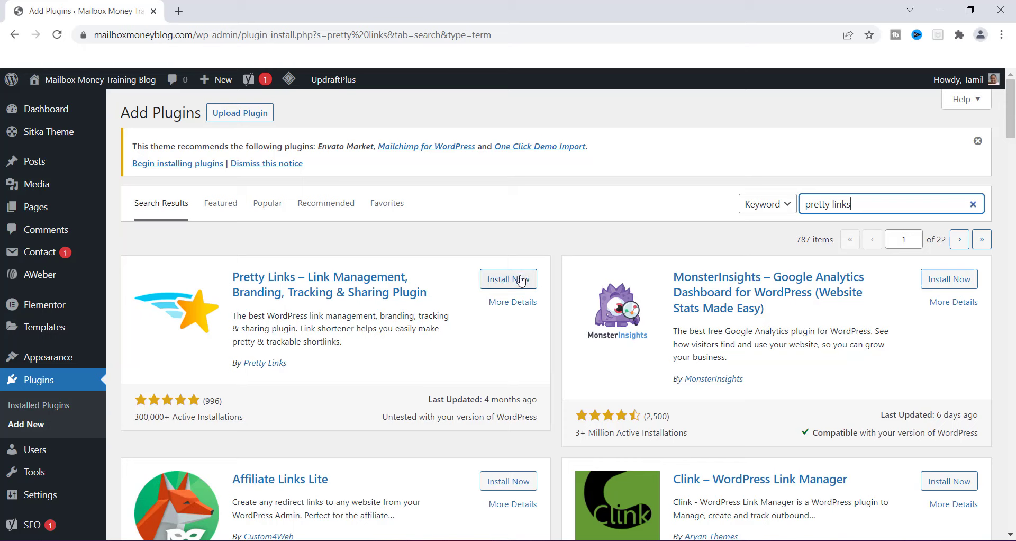
pyautogui.click(506, 281)
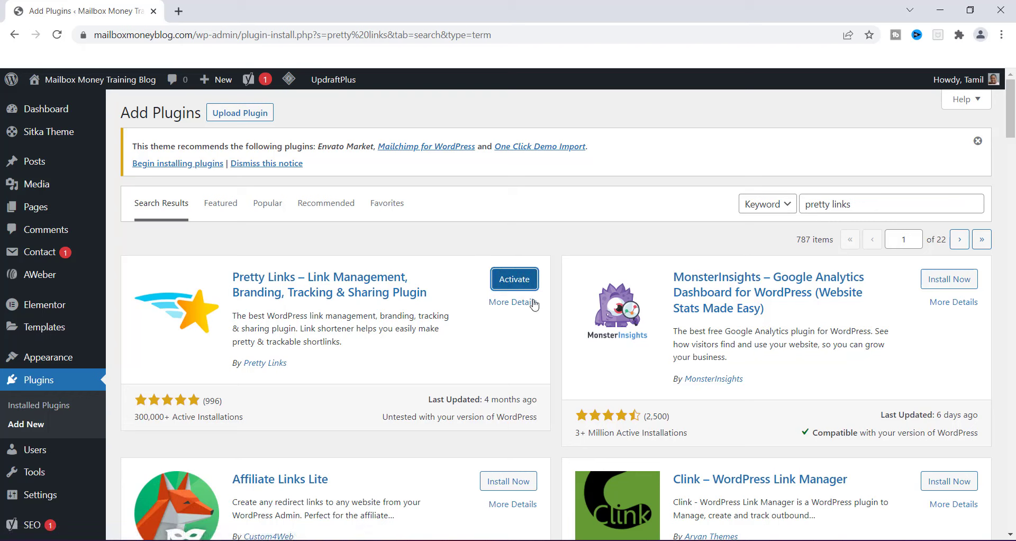
pyautogui.click(515, 281)
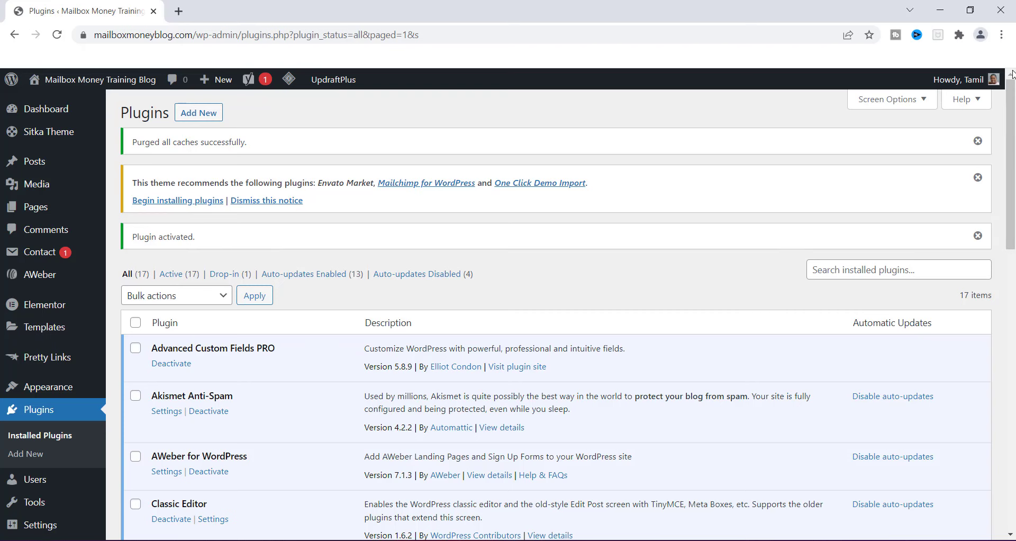
# Step: Look up the Pretty Links plugin's details in the installed plugins list, and close them
pyautogui.moveTo(1011, 100); pyautogui.dragTo(1013, 294)
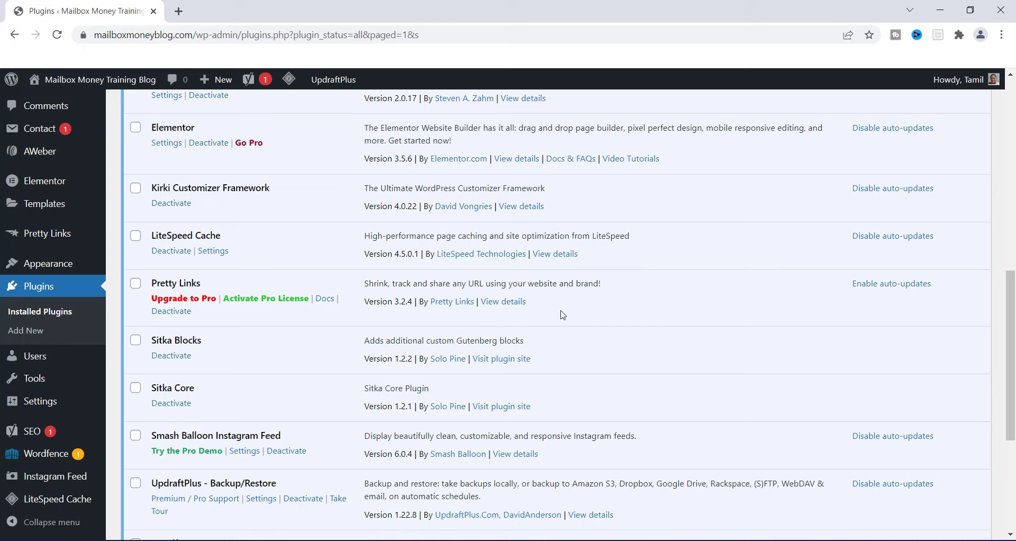
pyautogui.click(499, 305)
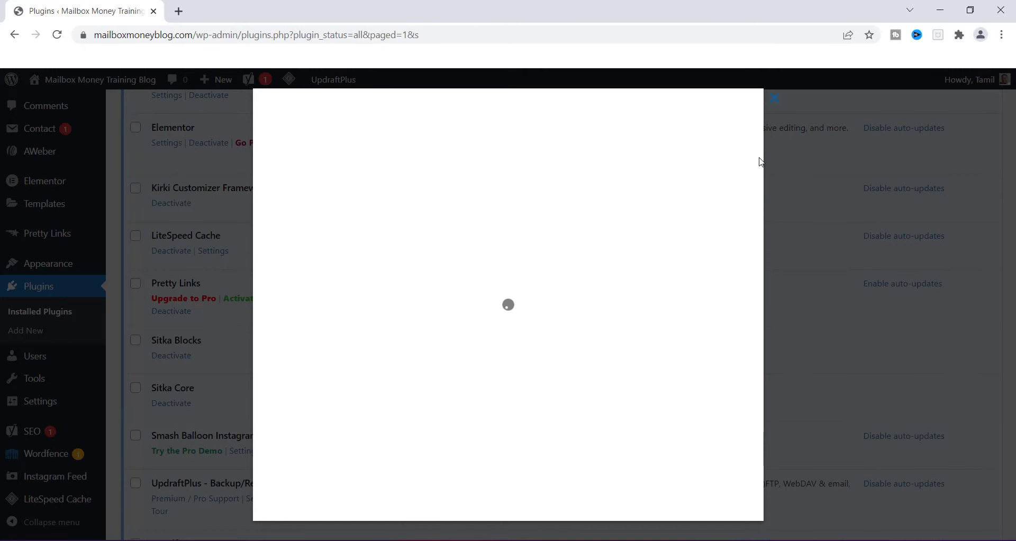
pyautogui.moveTo(759, 183); pyautogui.dragTo(759, 310)
pyautogui.click(804, 297)
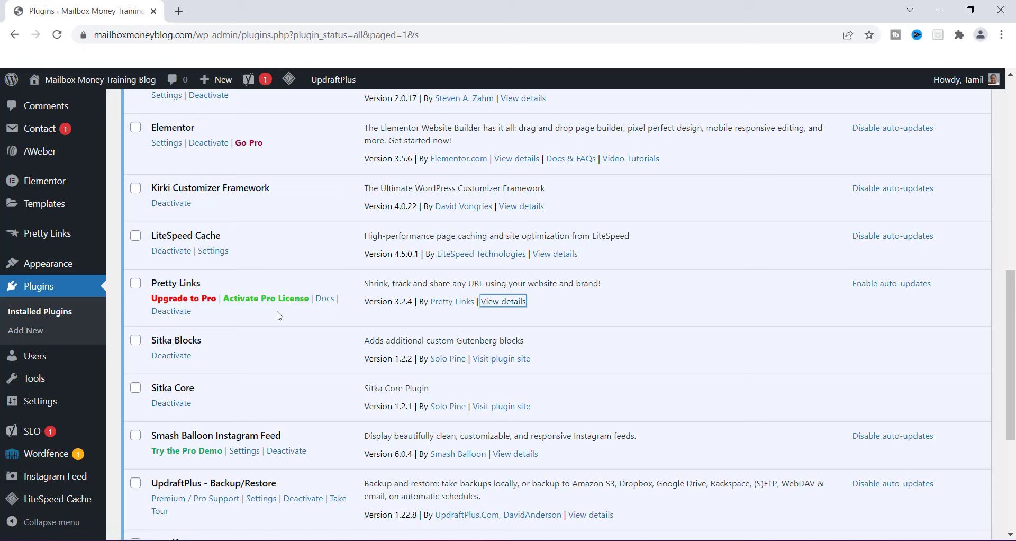
# Step: Open the form for adding a new pretty link
pyautogui.click(26, 332)
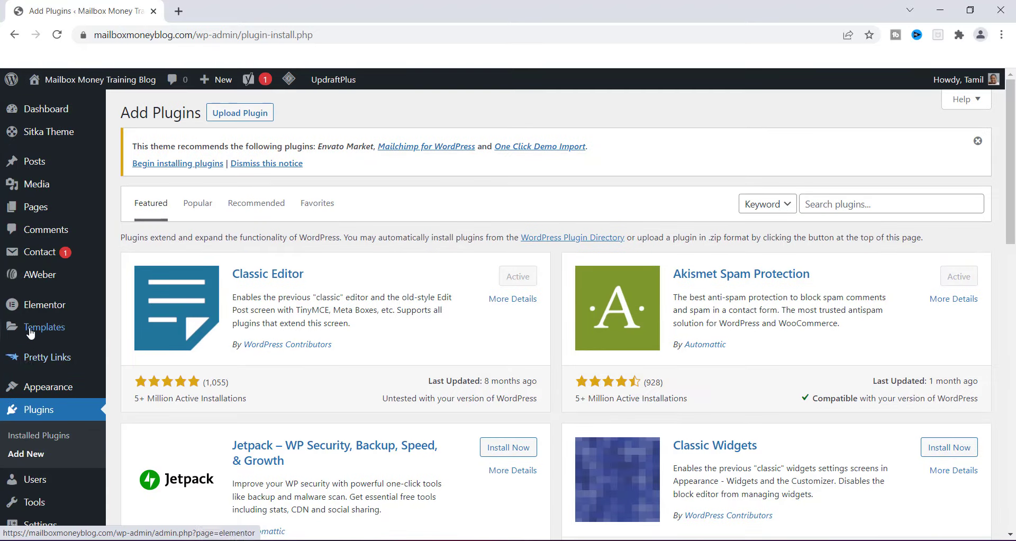
pyautogui.click(44, 361)
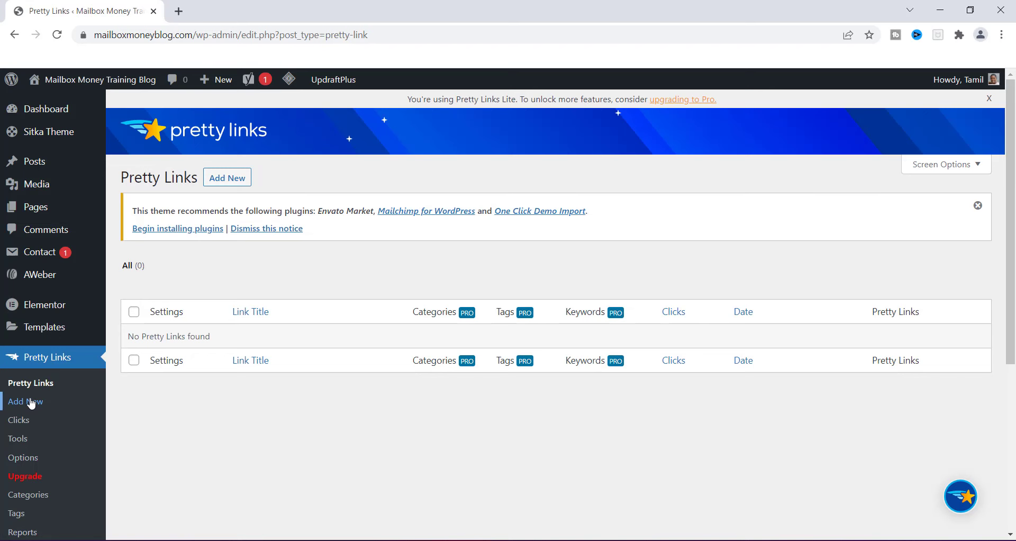
pyautogui.click(31, 402)
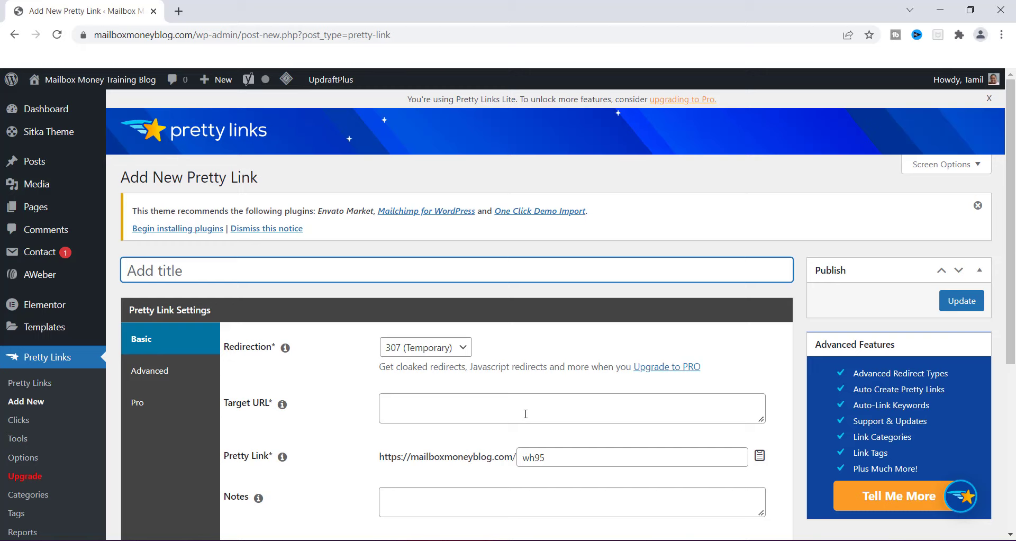
# Step: Open the "WORDPRESS FEATURED IMAGE" post in Elementor and insert a Heading widget above the "ADD A WORDPRESS FEATURED IMAGES" heading
pyautogui.click(30, 168)
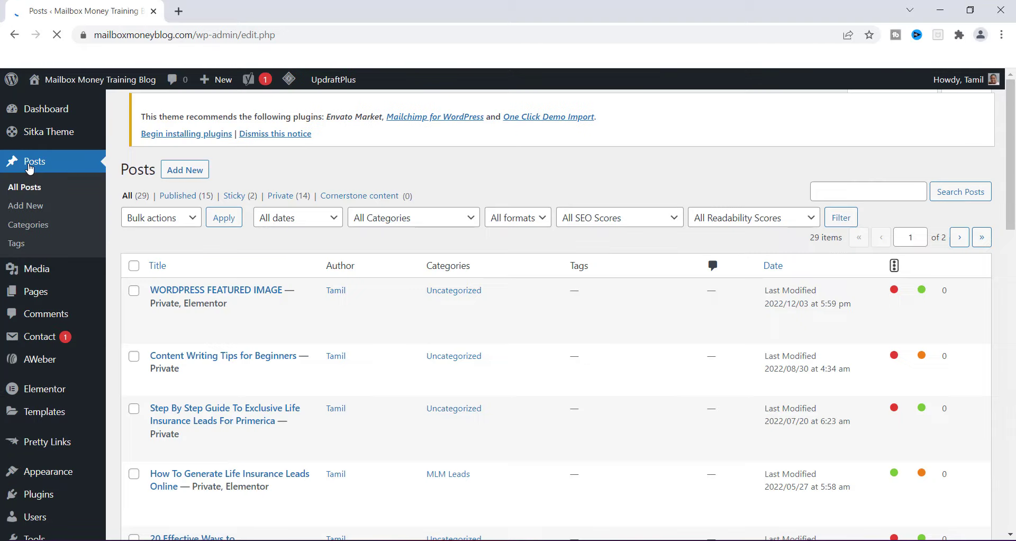
pyautogui.click(177, 296)
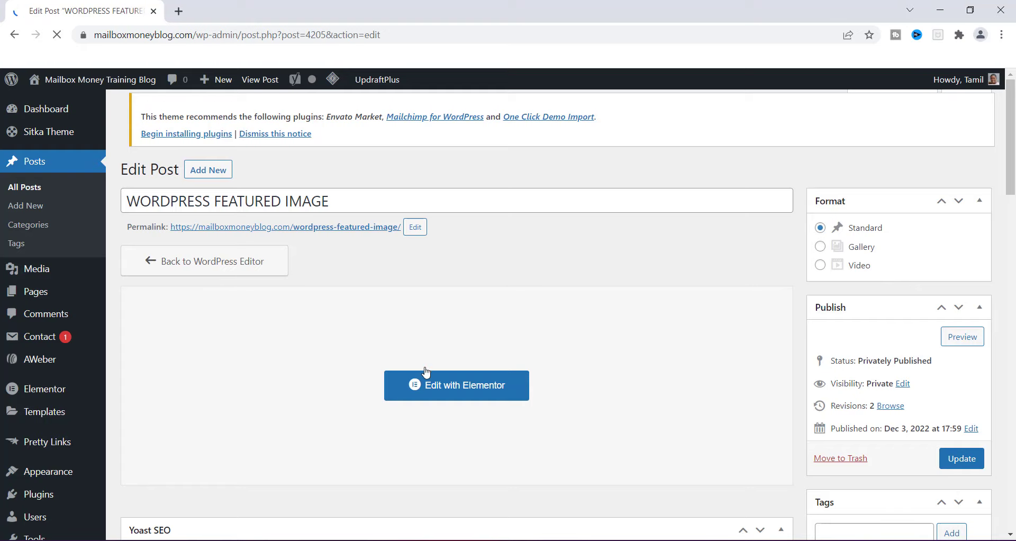
pyautogui.click(441, 387)
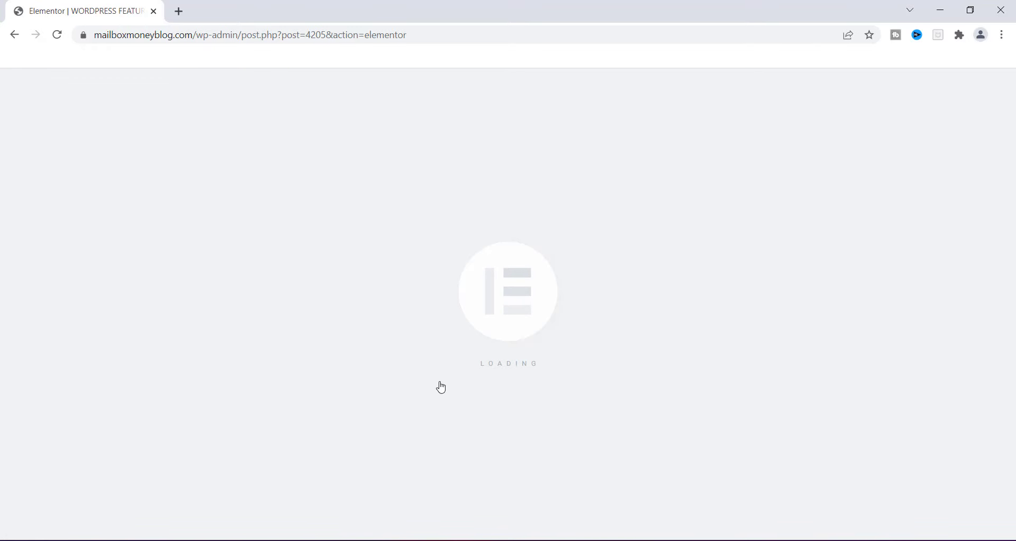
pyautogui.scroll(-8, 441, 387)
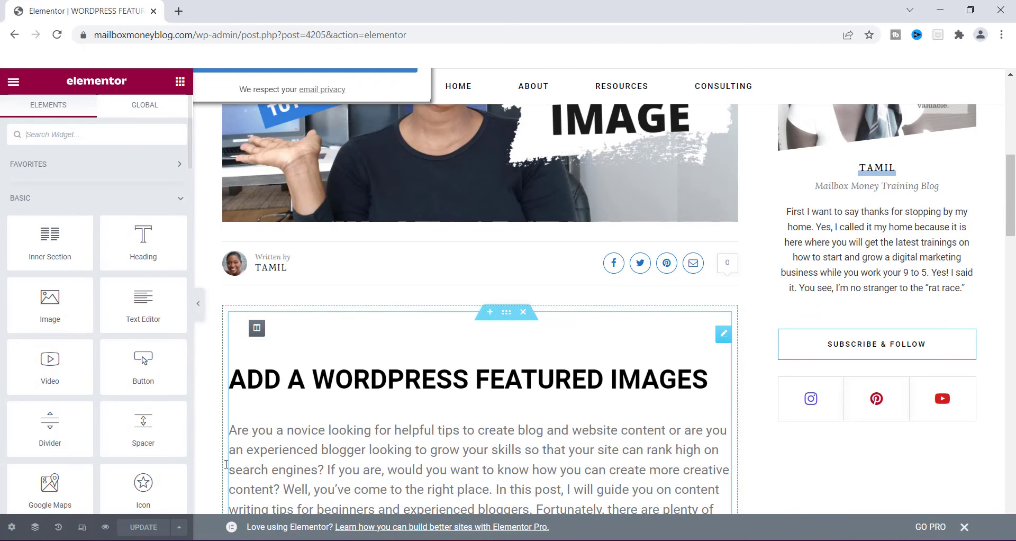
pyautogui.moveTo(137, 240); pyautogui.dragTo(294, 364)
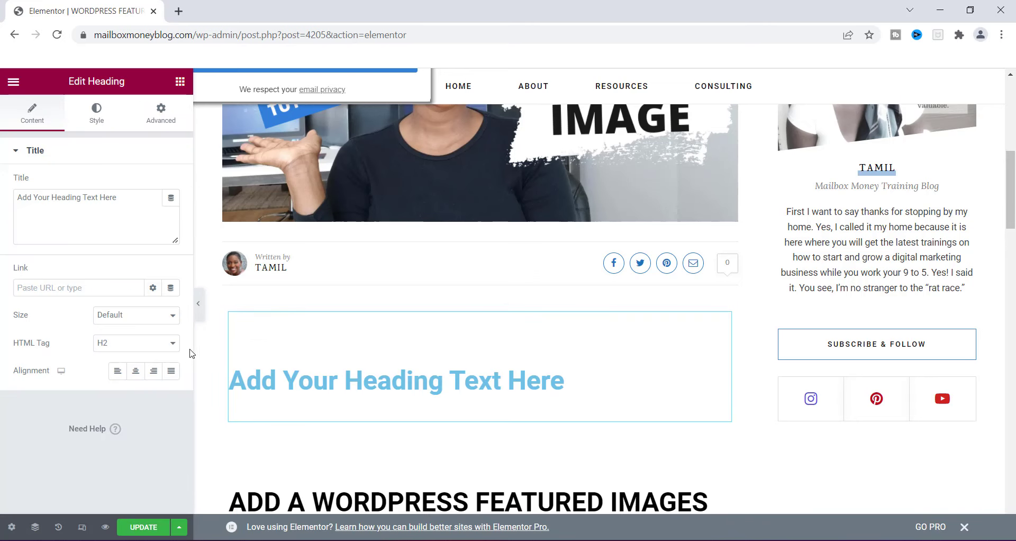
# Step: Browse the available Elementor widgets, including the Pro and General groups
pyautogui.click(210, 237)
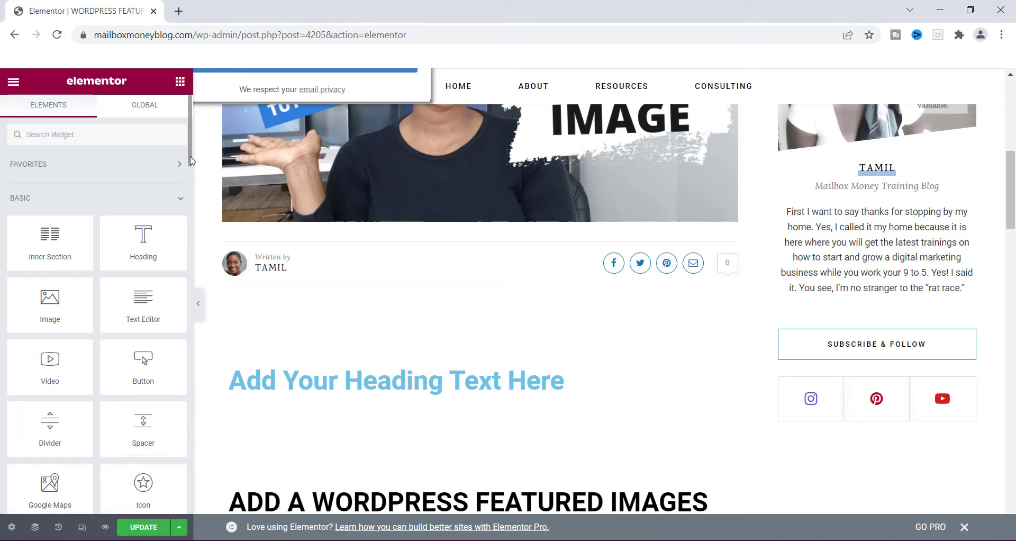
pyautogui.scroll(-5, 186, 274)
pyautogui.scroll(-15, 184, 274)
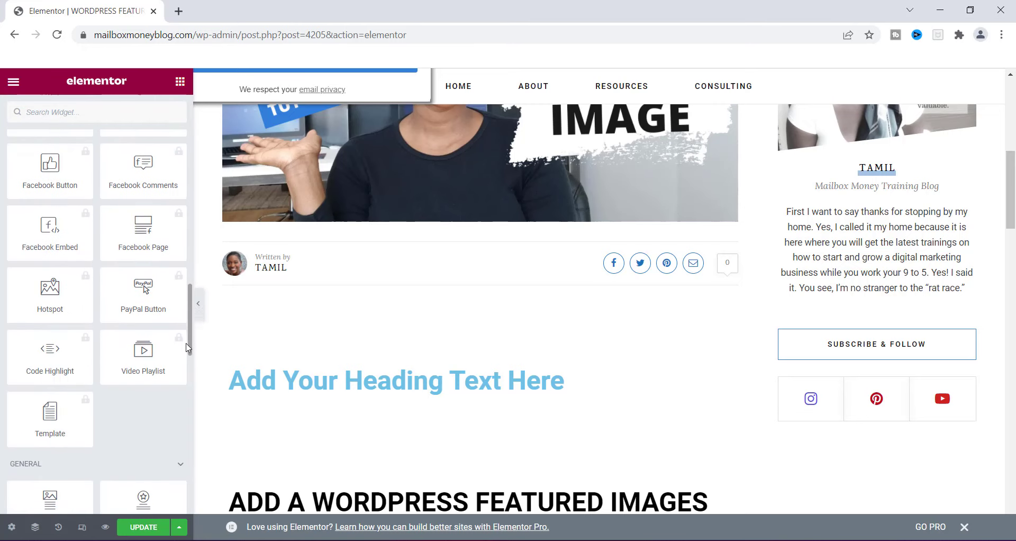
pyautogui.scroll(5, 185, 313)
pyautogui.moveTo(185, 312); pyautogui.dragTo(189, 153)
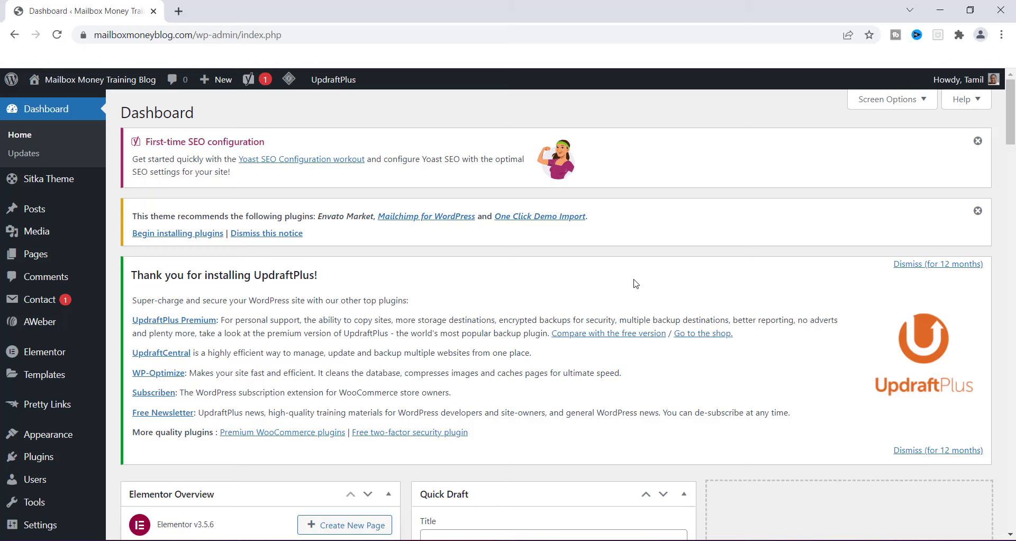
# Step: Open the form for uploading a plugin in .zip format
pyautogui.click(43, 461)
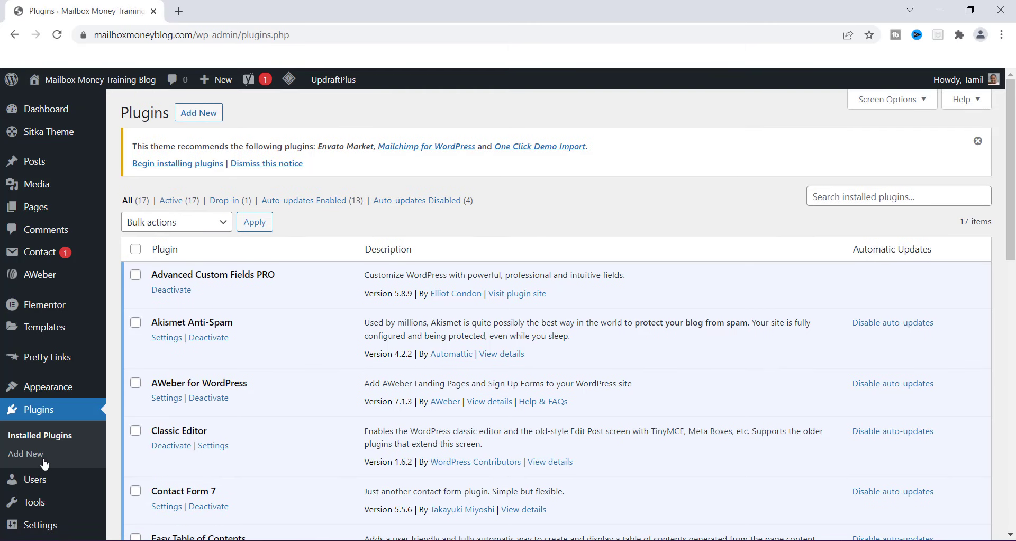
pyautogui.click(206, 117)
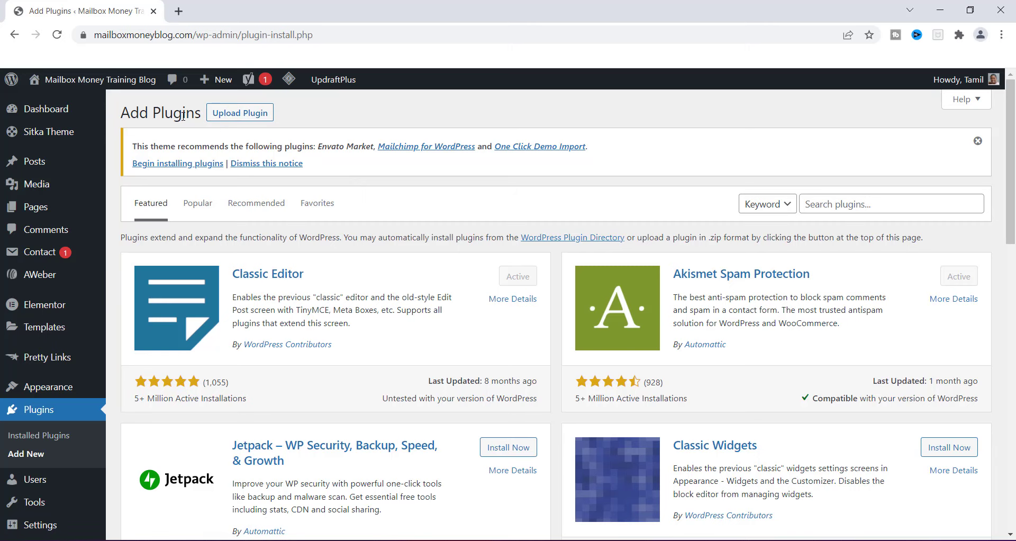
pyautogui.click(232, 121)
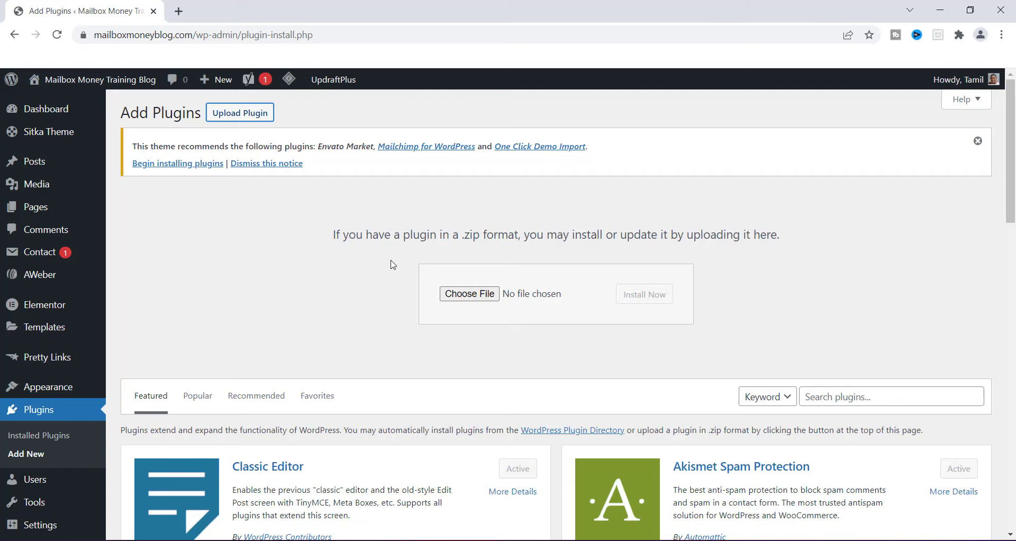
# Step: Select WP Pretty Links.zip from the Desktop as the plugin file and try to install it
pyautogui.click(470, 293)
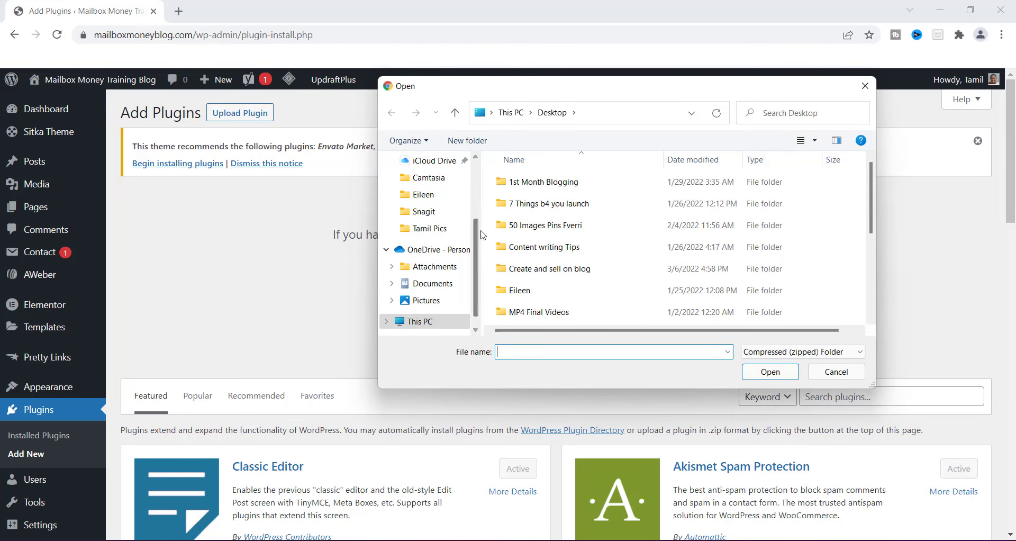
pyautogui.scroll(3, 450, 222)
pyautogui.click(437, 185)
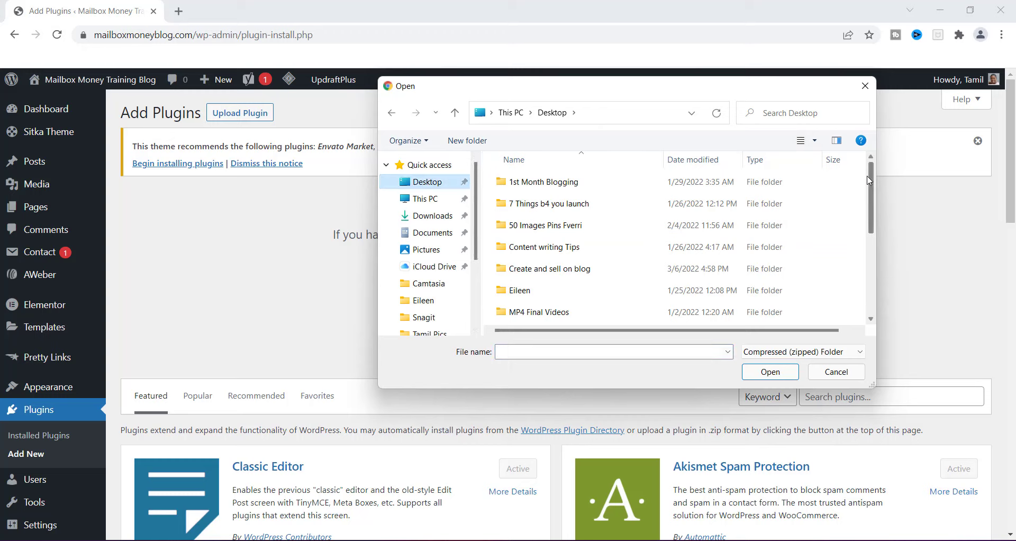
pyautogui.scroll(-2, 877, 229)
pyautogui.scroll(-2, 877, 229)
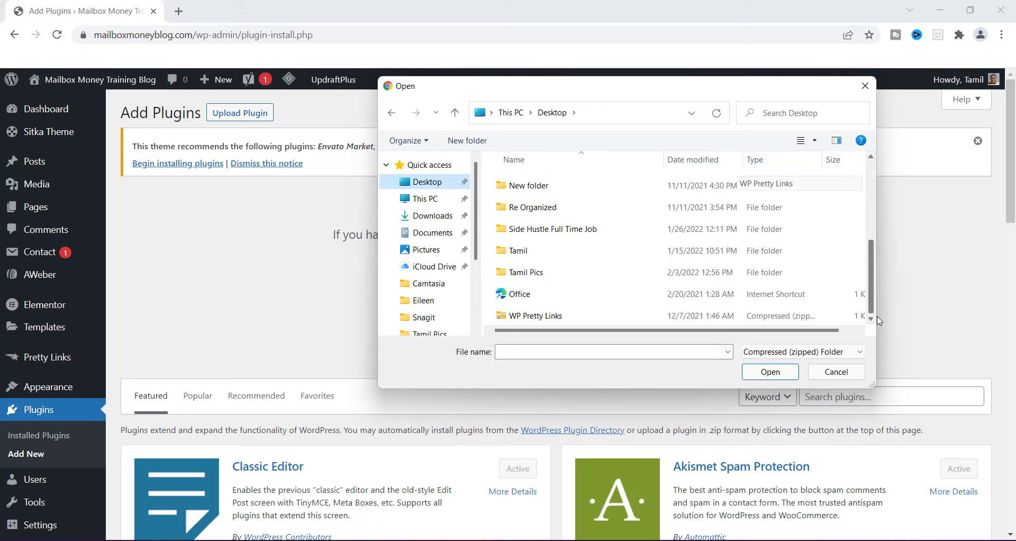
pyautogui.click(539, 317)
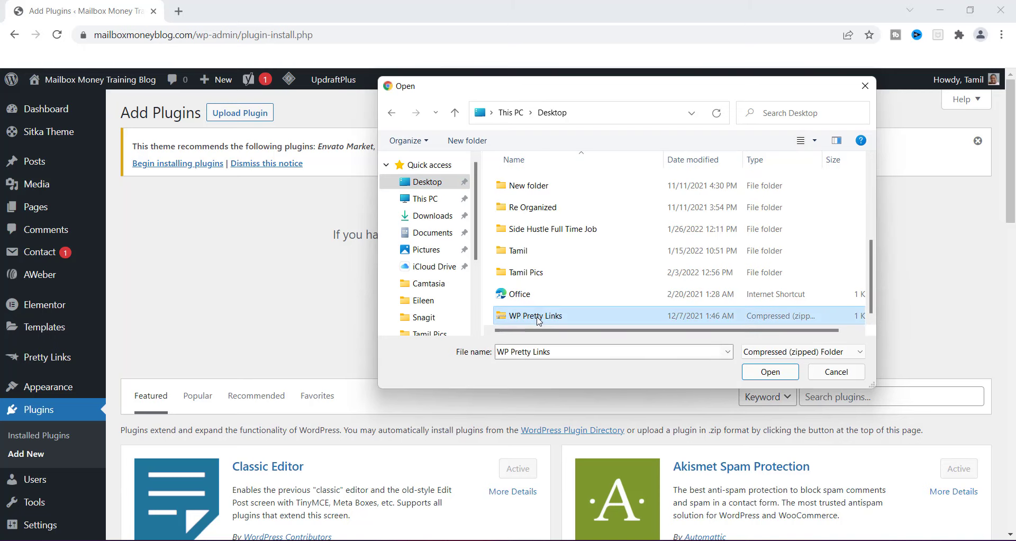
pyautogui.click(770, 371)
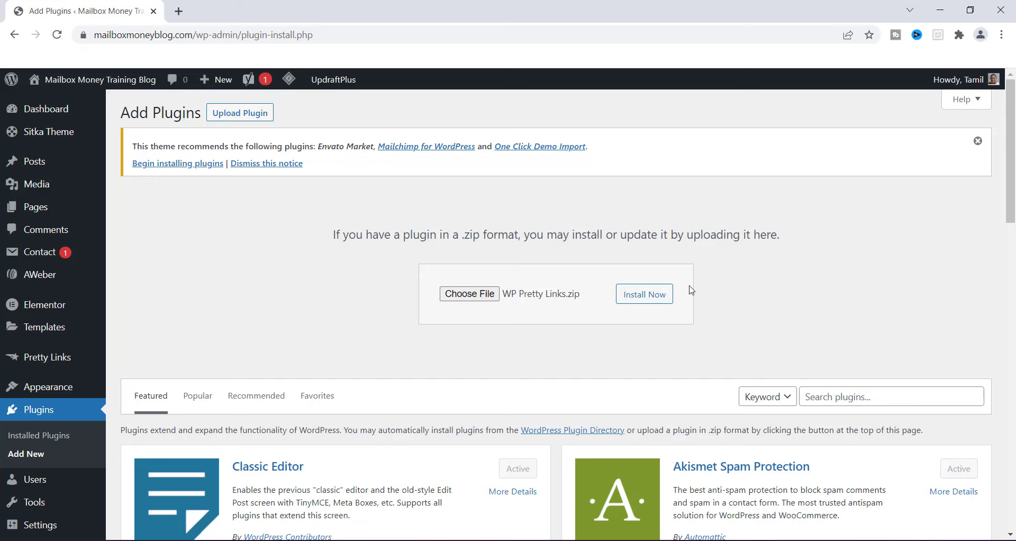
pyautogui.click(645, 298)
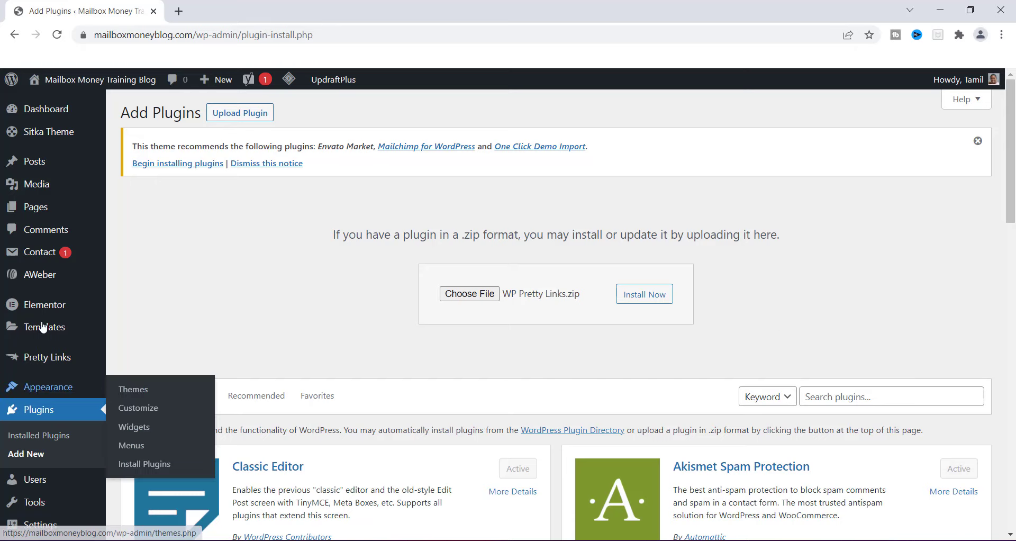
pyautogui.moveTo(21, 364)
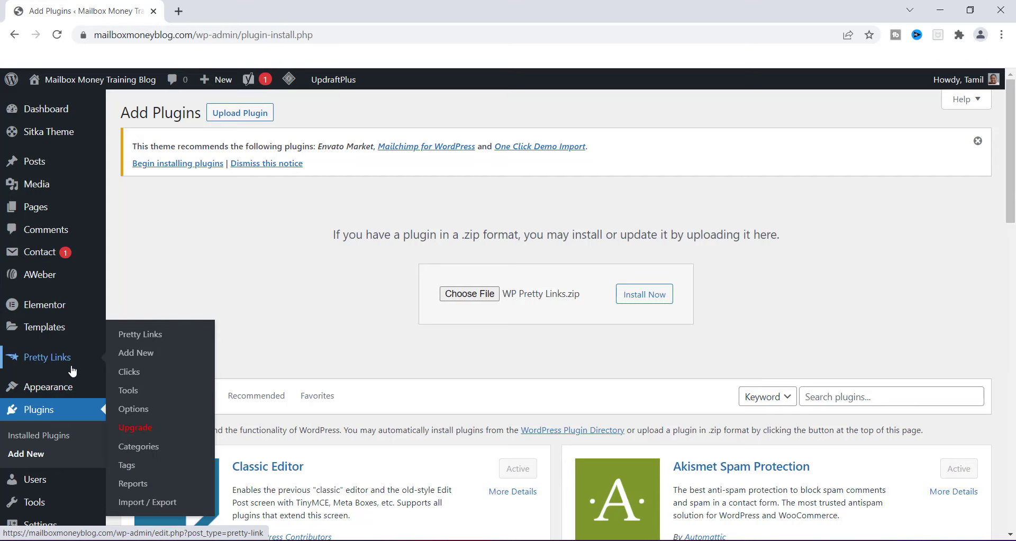
pyautogui.moveTo(60, 390)
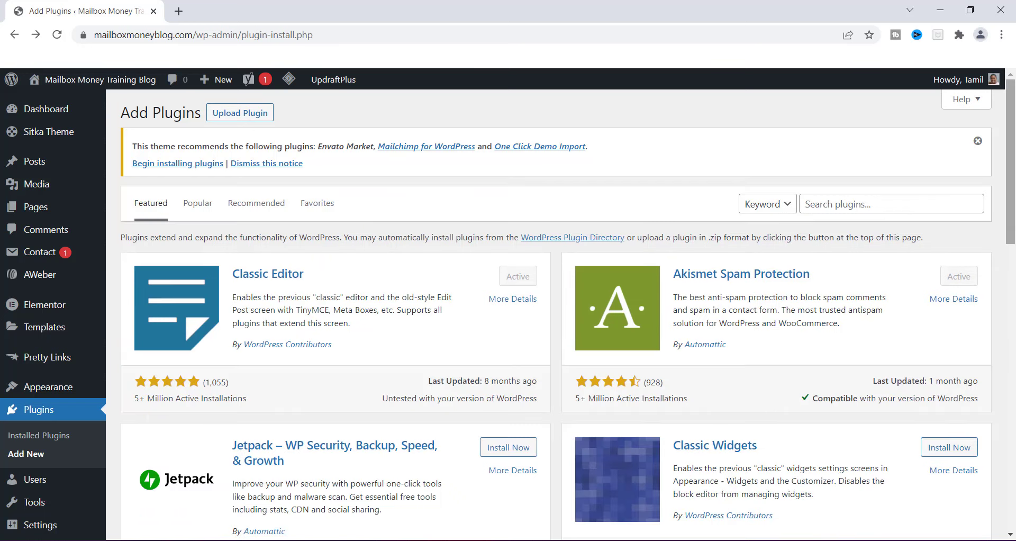
pyautogui.scroll(-2, 1013, 159)
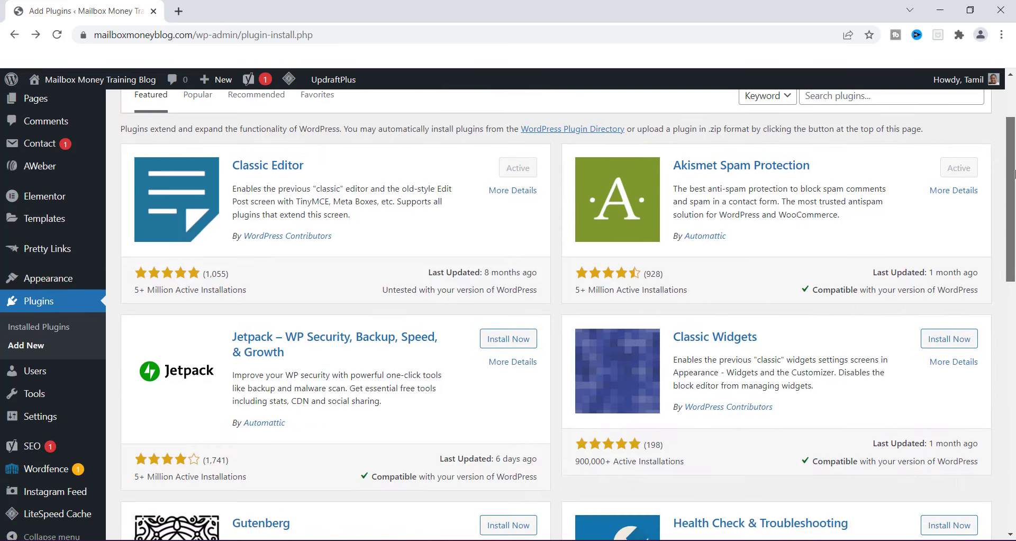
pyautogui.moveTo(1013, 174); pyautogui.dragTo(1015, 111)
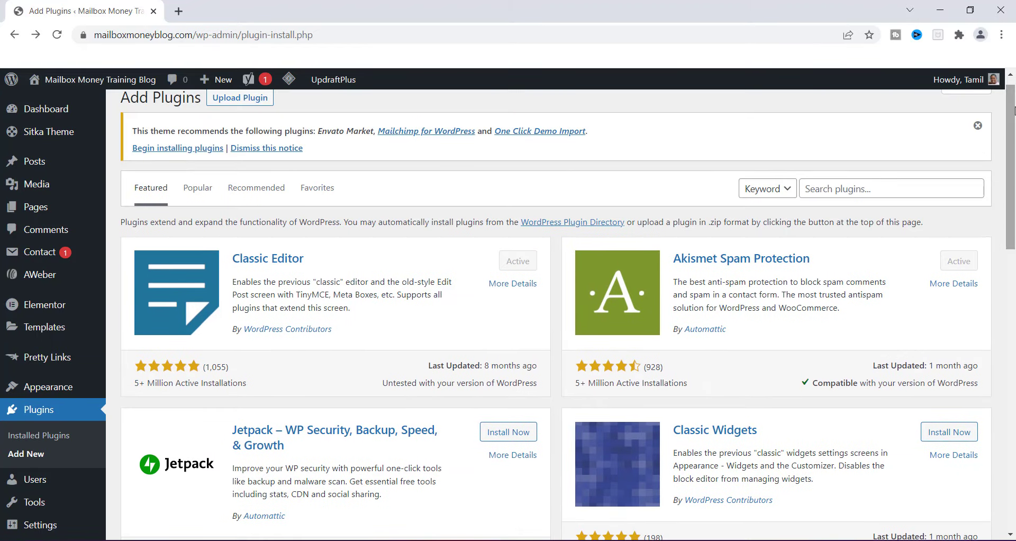